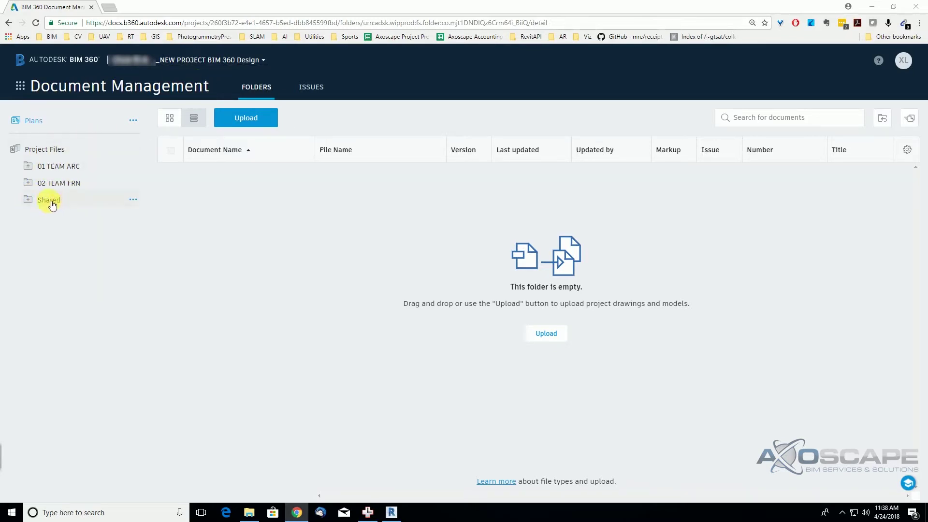
Open the 01 TEAM ARC folder to reveal its Consumed subfolder and ARC_proj.rvt (V3).
{"action": "left_click", "coordinate": [28, 166]}
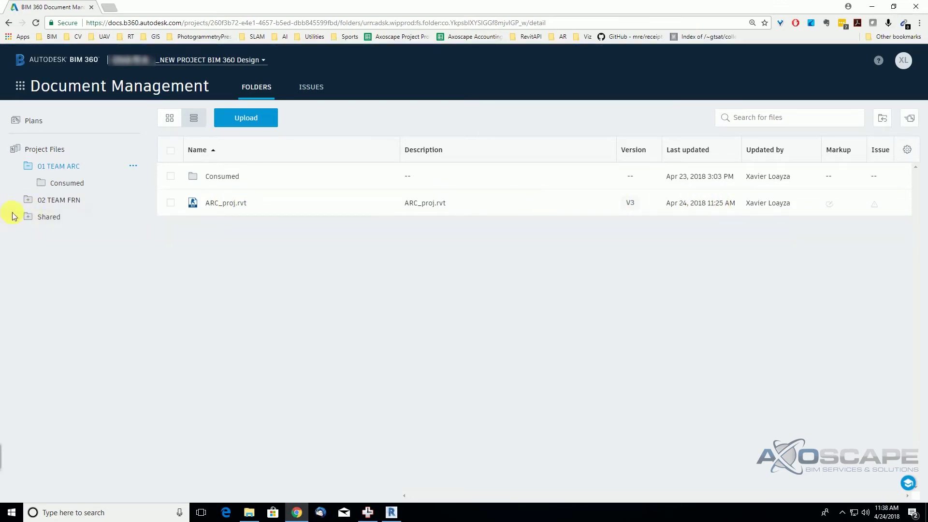
Expand Shared and view 01 TEAM ARC (ARC_proj.rvt, V1) and the empty 02 TEAM FRN folder.
{"action": "left_click", "coordinate": [31, 218]}
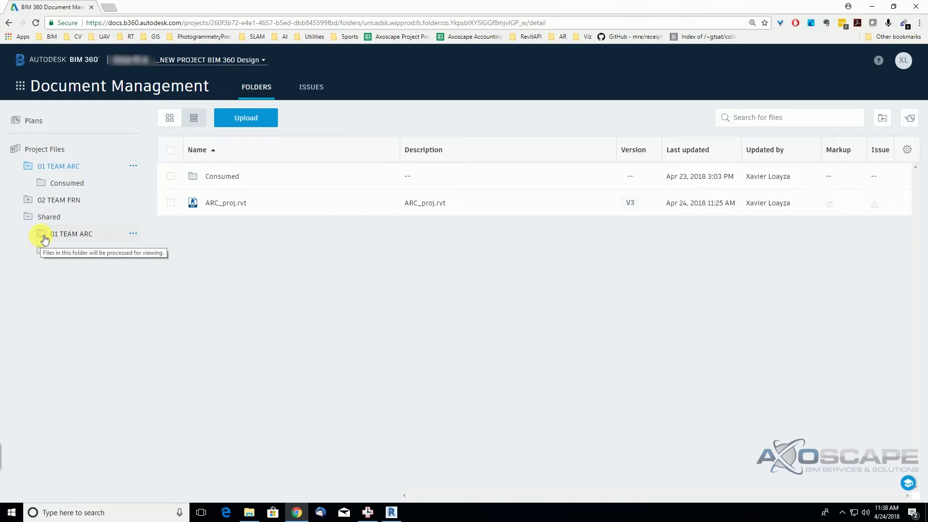
{"action": "left_click", "coordinate": [45, 237]}
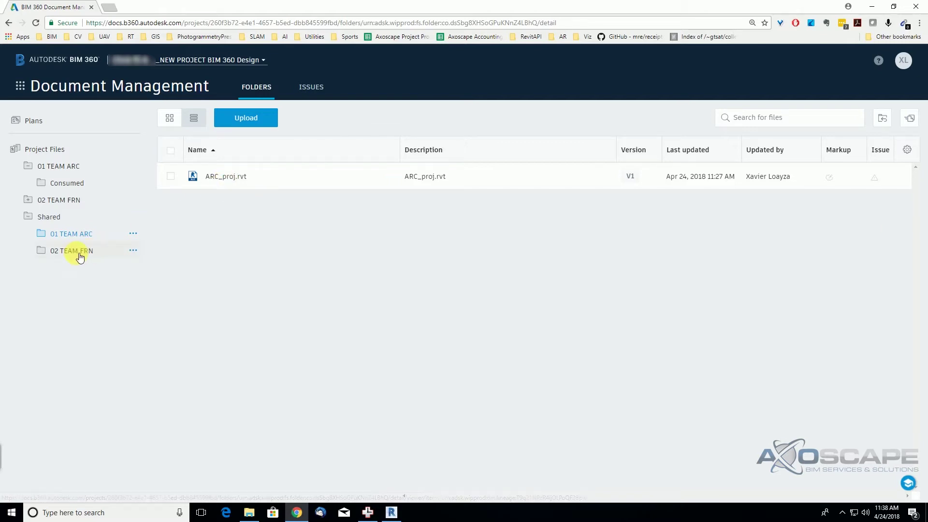
{"action": "left_click", "coordinate": [76, 252]}
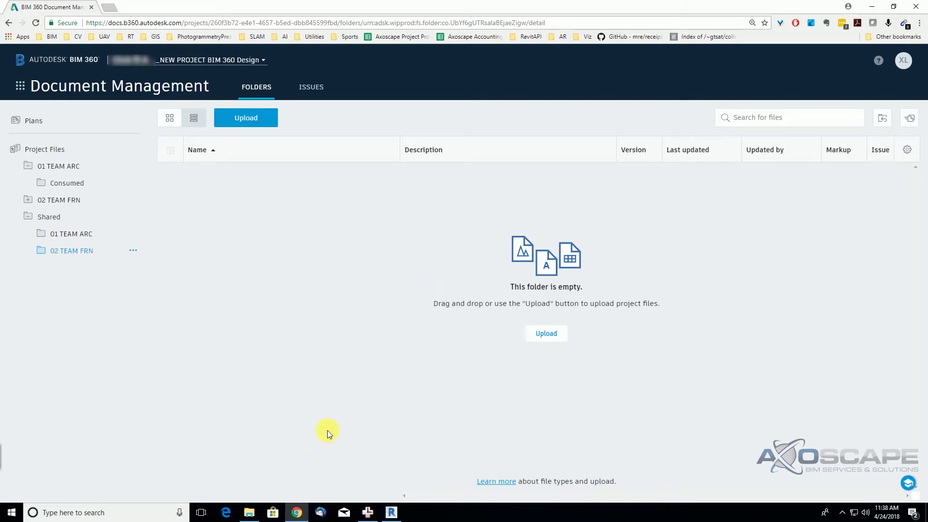
Switch to the remote Revit session and browse the _NEW PROJECT BIM 360 Design project to open a model.
{"action": "left_click", "coordinate": [297, 513]}
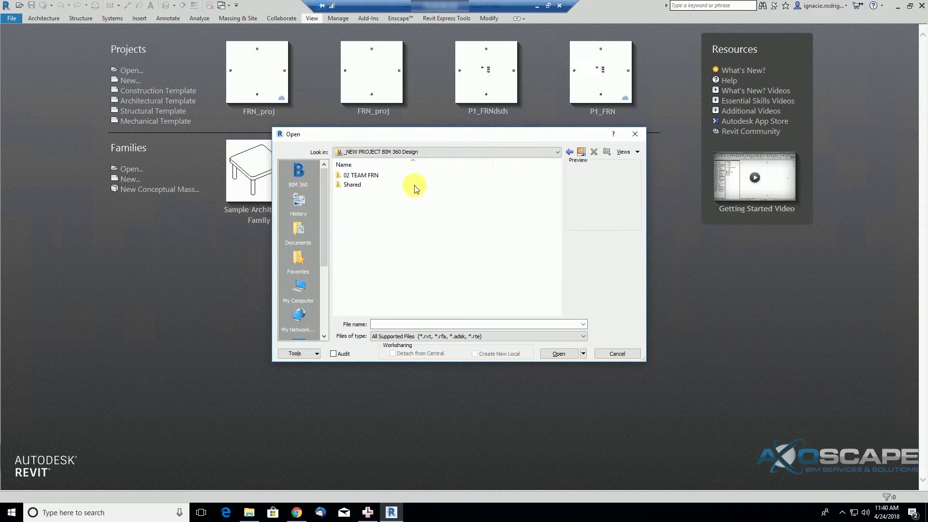
Browse to the 02 TEAM FRN folder and select FRN_proj.rvt in the Open dialog.
{"action": "double_click", "coordinate": [338, 186]}
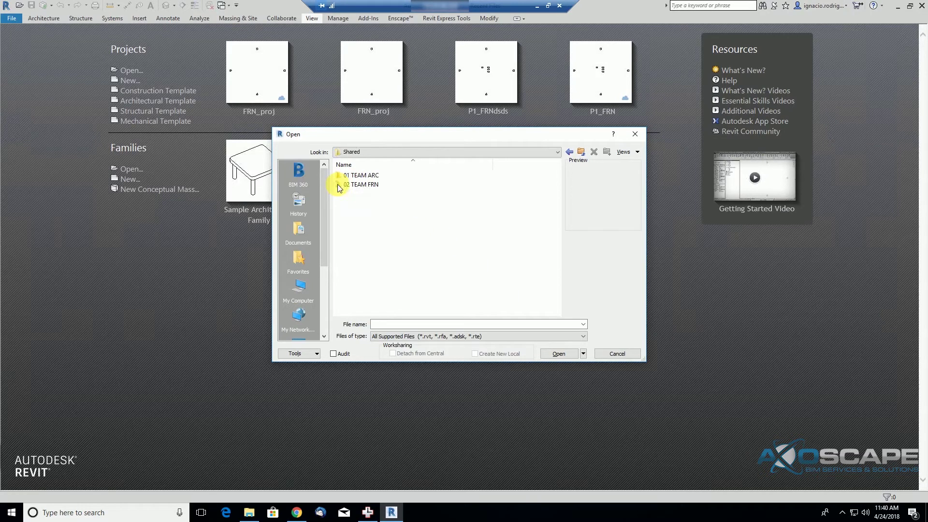
{"action": "double_click", "coordinate": [376, 177]}
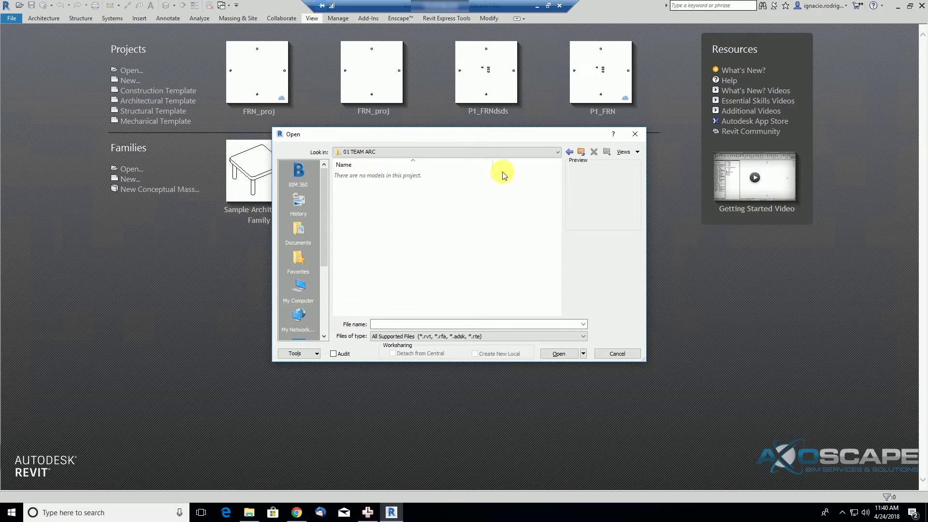
{"action": "left_click", "coordinate": [580, 152]}
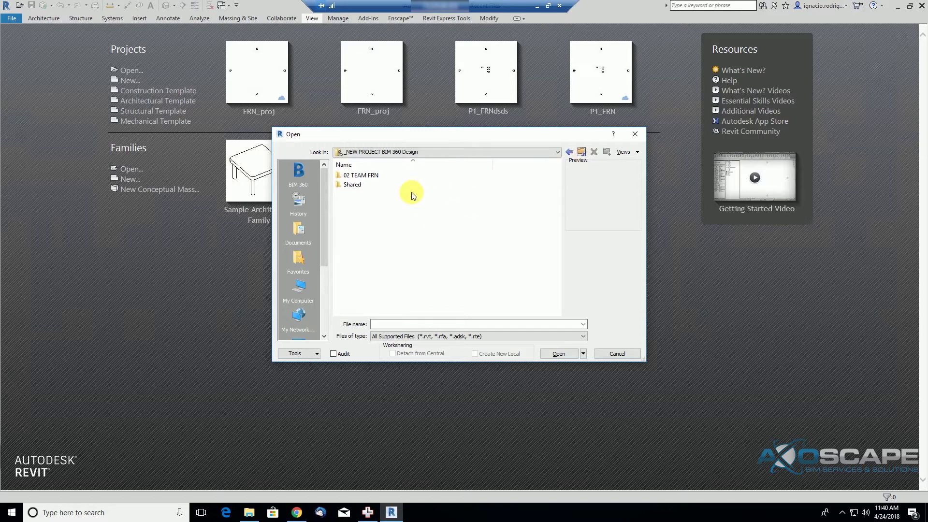
{"action": "double_click", "coordinate": [363, 176]}
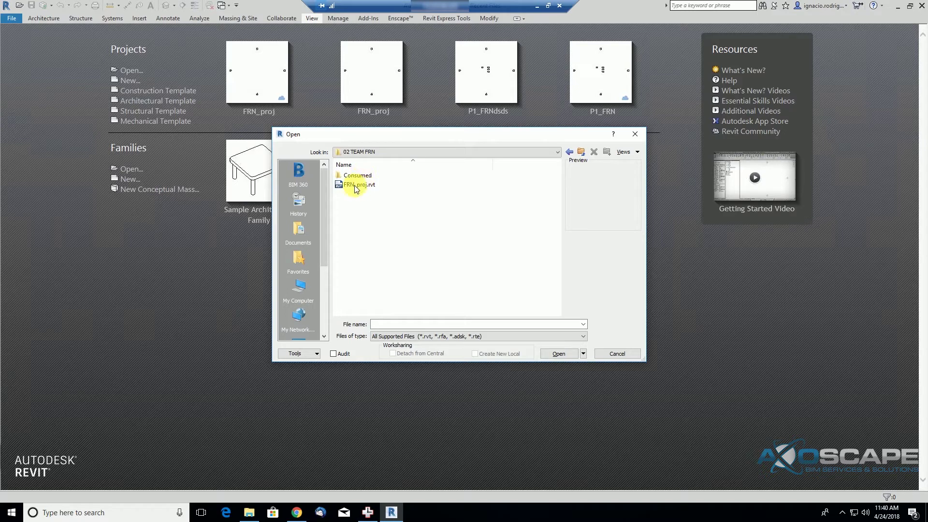
{"action": "left_click", "coordinate": [355, 186]}
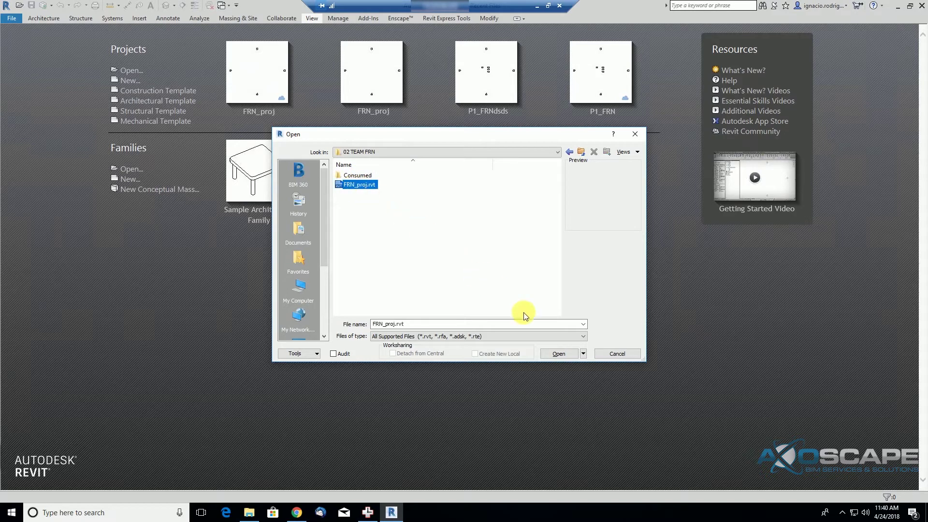
Open FRN_proj.rvt to its Level 1 floor plan and close the Communicator window.
{"action": "left_click", "coordinate": [558, 354]}
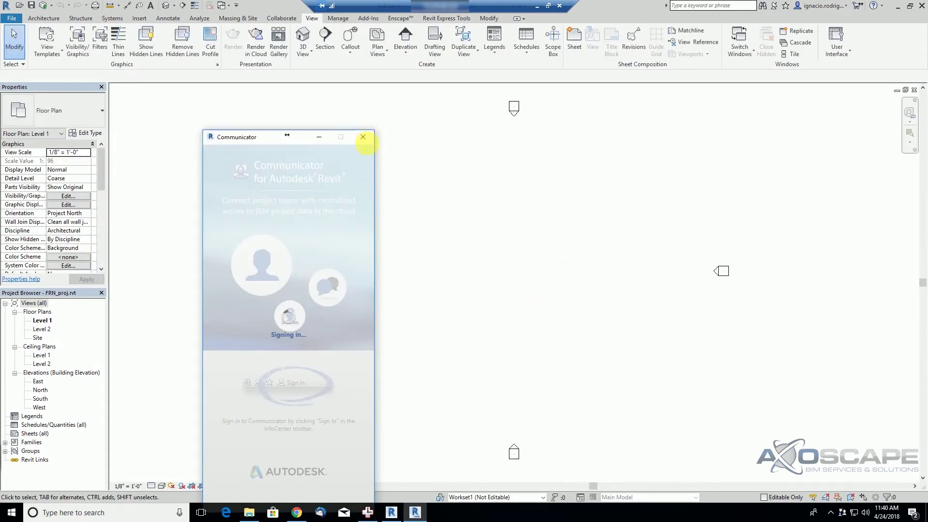
{"action": "left_click", "coordinate": [363, 137]}
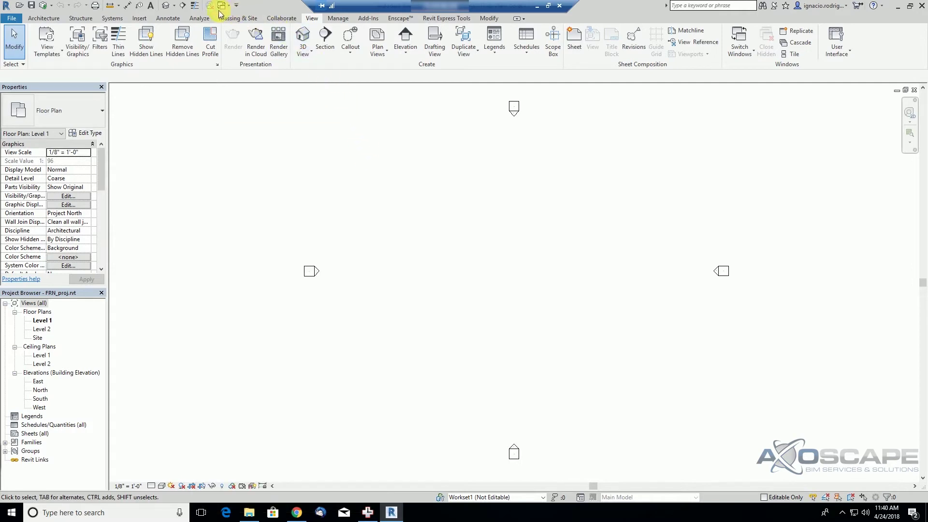
{"action": "left_click", "coordinate": [139, 18]}
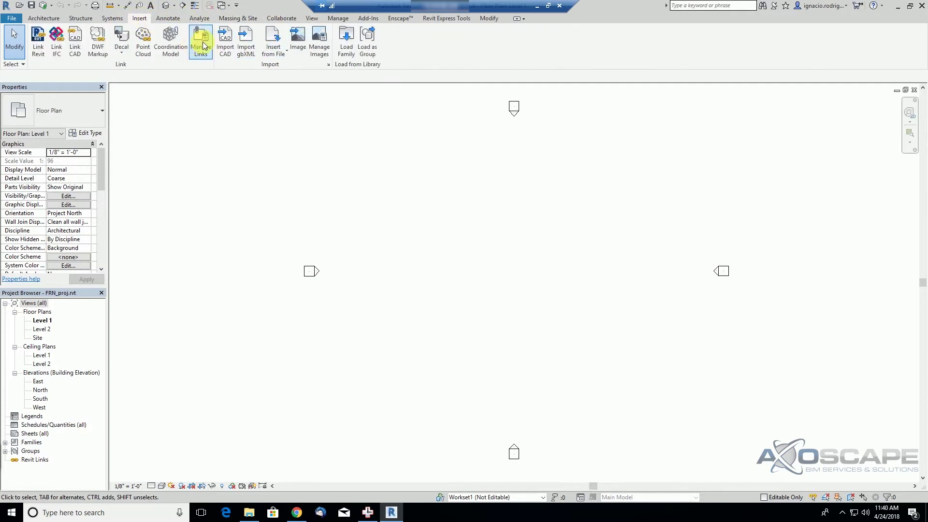
Link ARC_proj.rvt from Shared > 01 TEAM ARC into FRN_proj through Manage Links.
{"action": "left_click", "coordinate": [201, 47]}
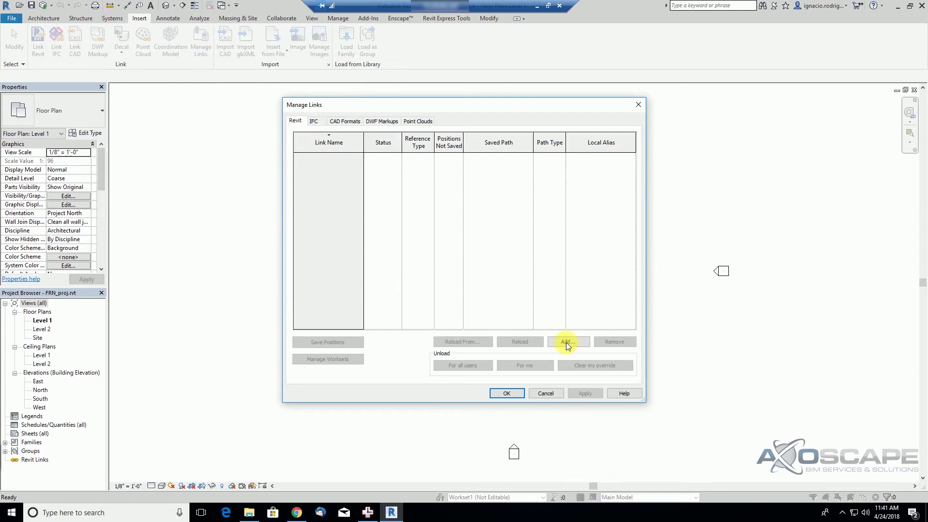
{"action": "left_click", "coordinate": [564, 343]}
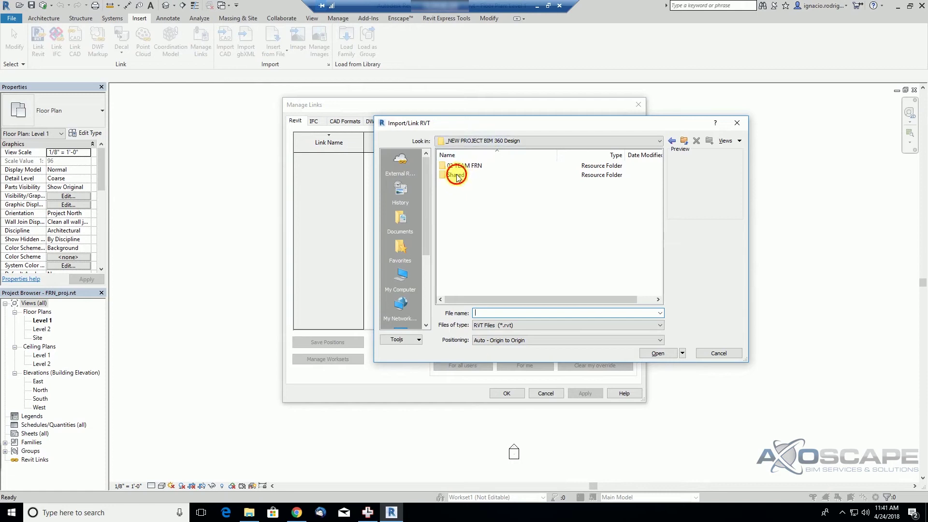
{"action": "double_click", "coordinate": [456, 176]}
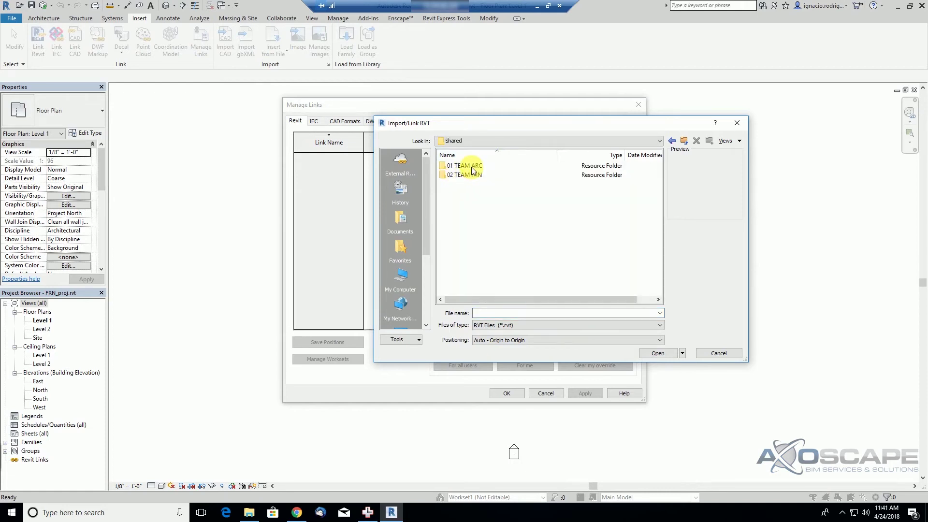
{"action": "double_click", "coordinate": [472, 166]}
{"action": "left_click", "coordinate": [465, 166]}
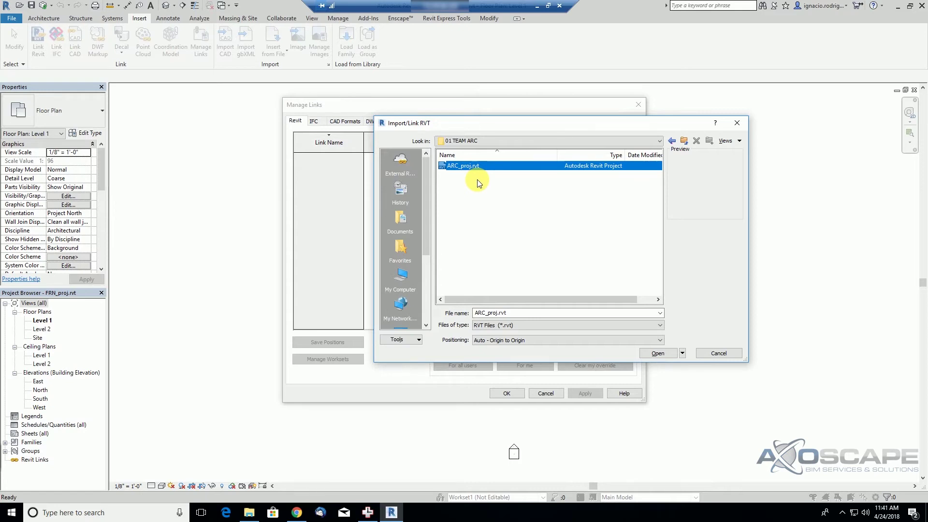
{"action": "left_click", "coordinate": [658, 353]}
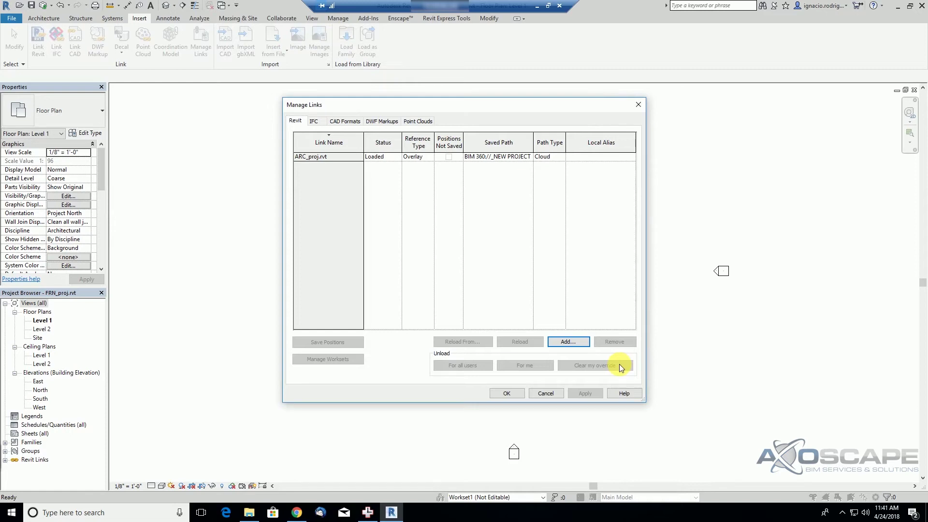
{"action": "left_click", "coordinate": [512, 392]}
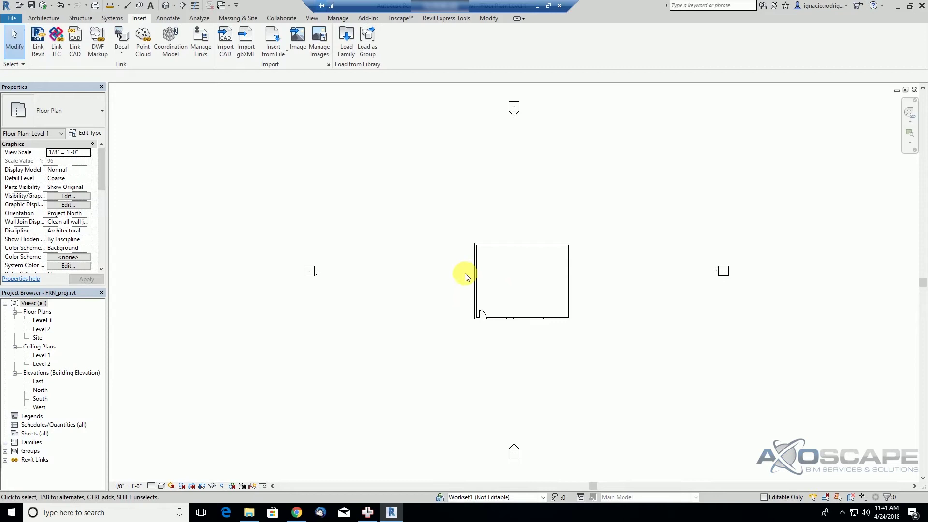
Place three Desk 60" x 30" components side by side along the room's top wall.
{"action": "left_click", "coordinate": [478, 277]}
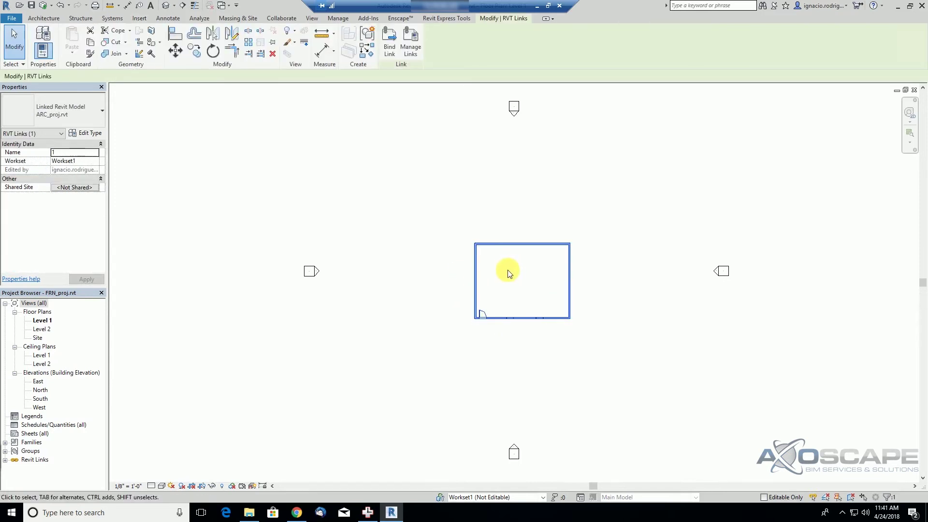
{"action": "key", "text": "Escape"}
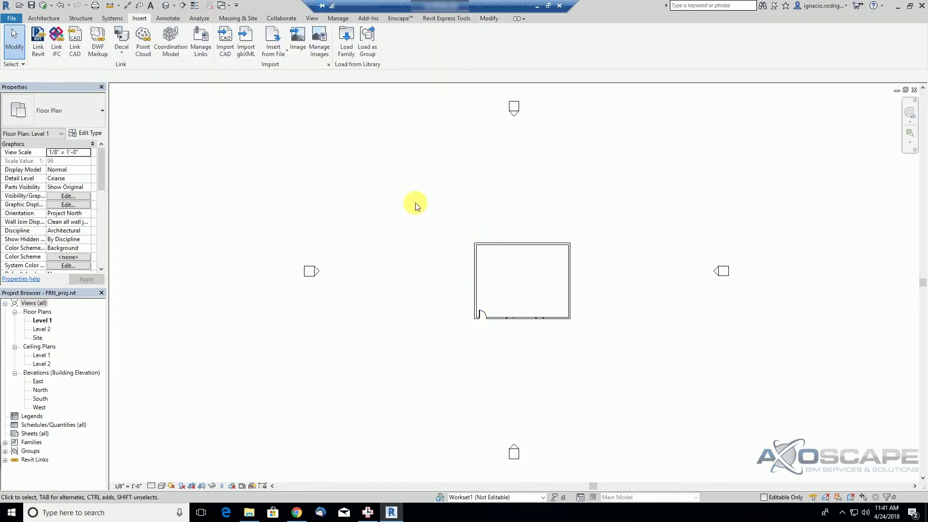
{"action": "left_click", "coordinate": [45, 19]}
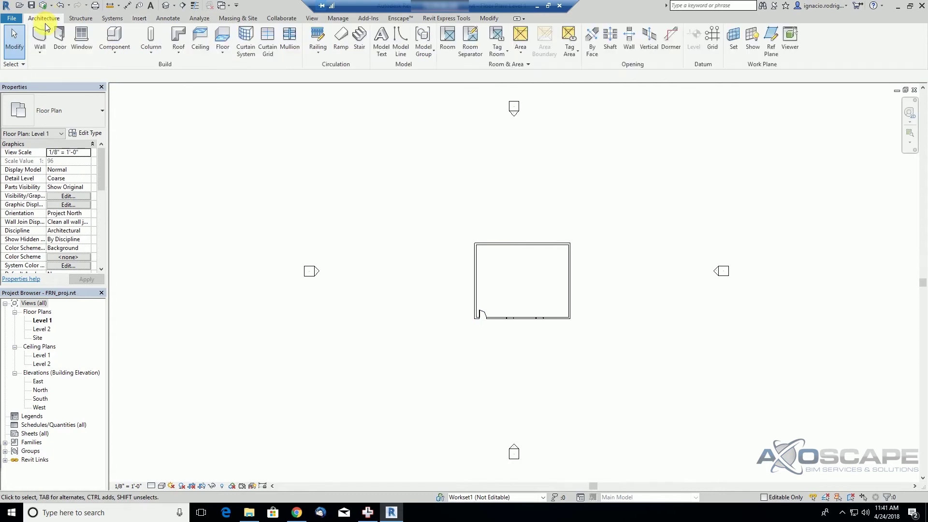
{"action": "left_click", "coordinate": [120, 49]}
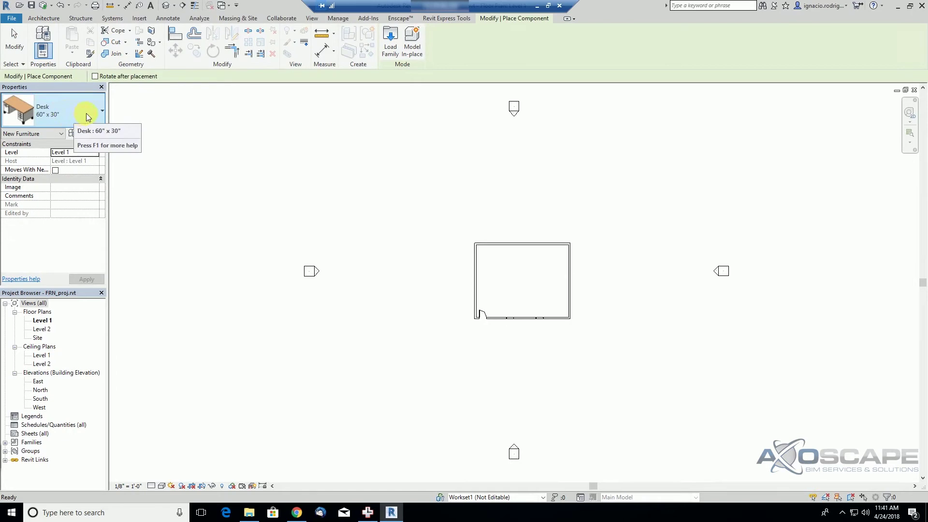
{"action": "scroll", "coordinate": [500, 275], "scroll_direction": "up", "scroll_amount": 2}
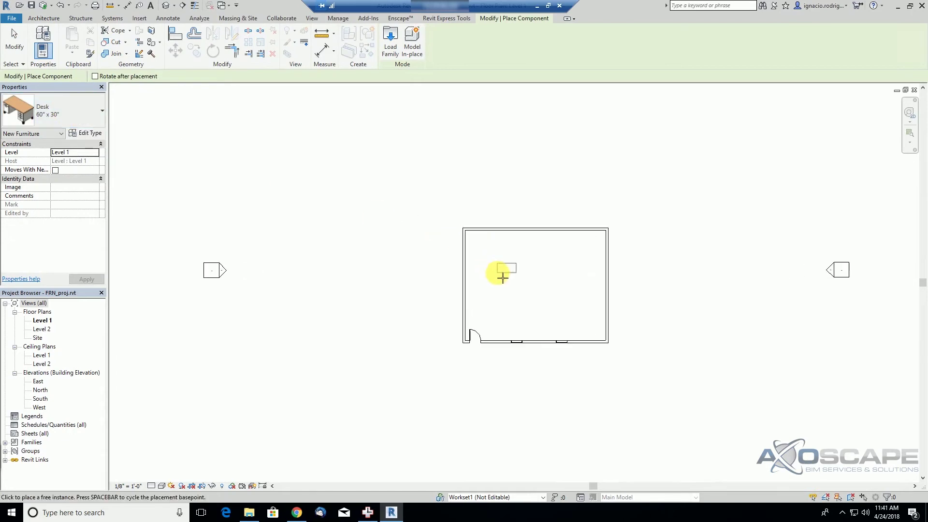
{"action": "left_click", "coordinate": [483, 257]}
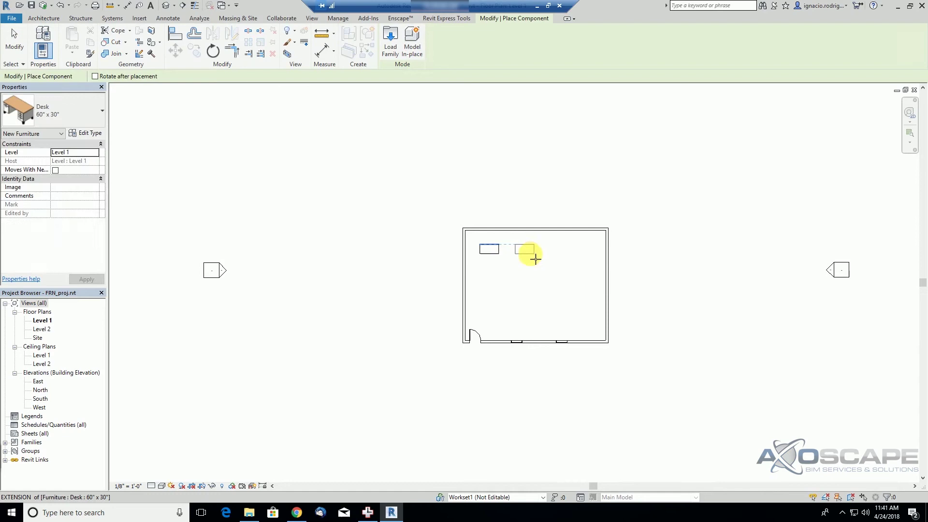
{"action": "left_click", "coordinate": [544, 258]}
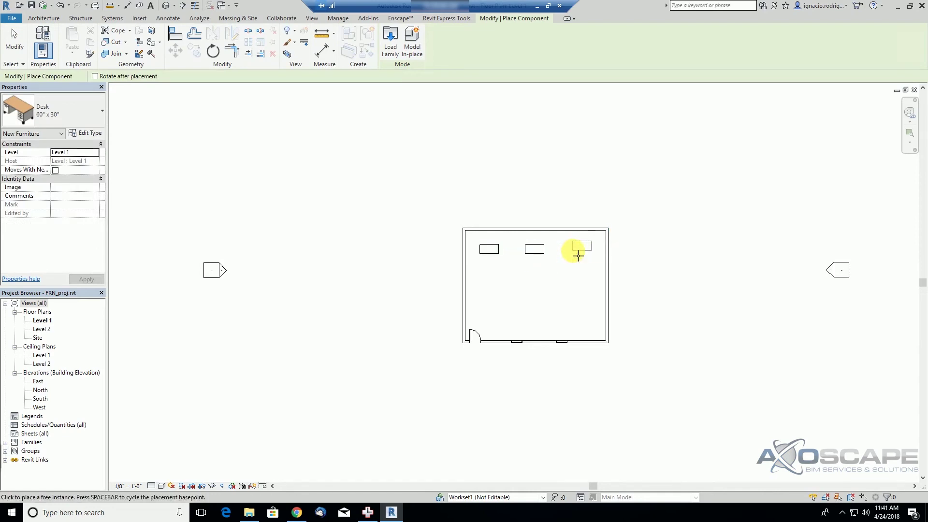
{"action": "left_click", "coordinate": [578, 256]}
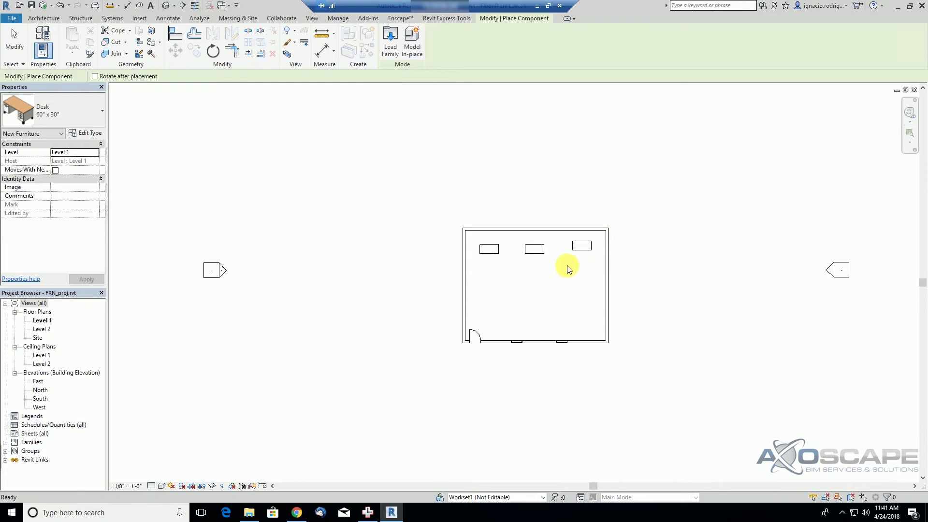
{"action": "key", "text": "Escape"}
{"action": "key", "text": "Escape"}
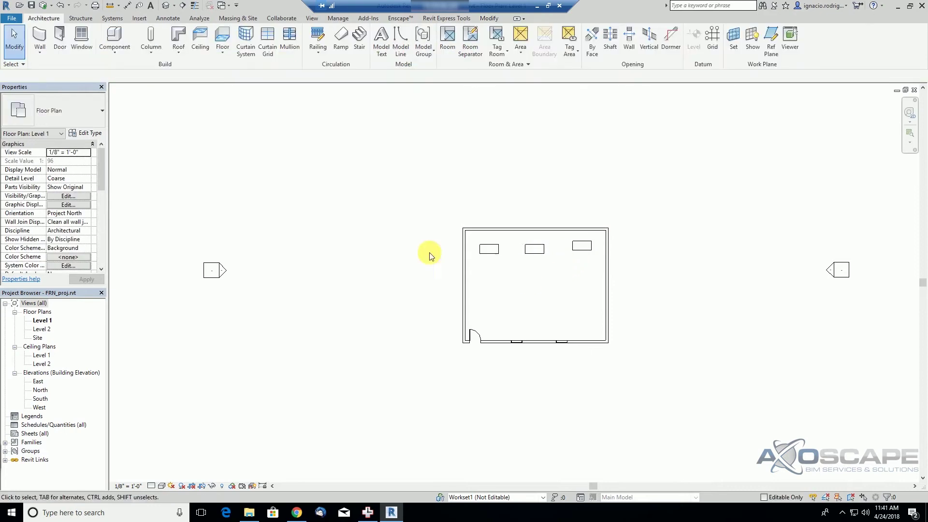
Synchronize FRN_proj with its BIM 360 central model and upload the changes.
{"action": "left_click", "coordinate": [44, 8]}
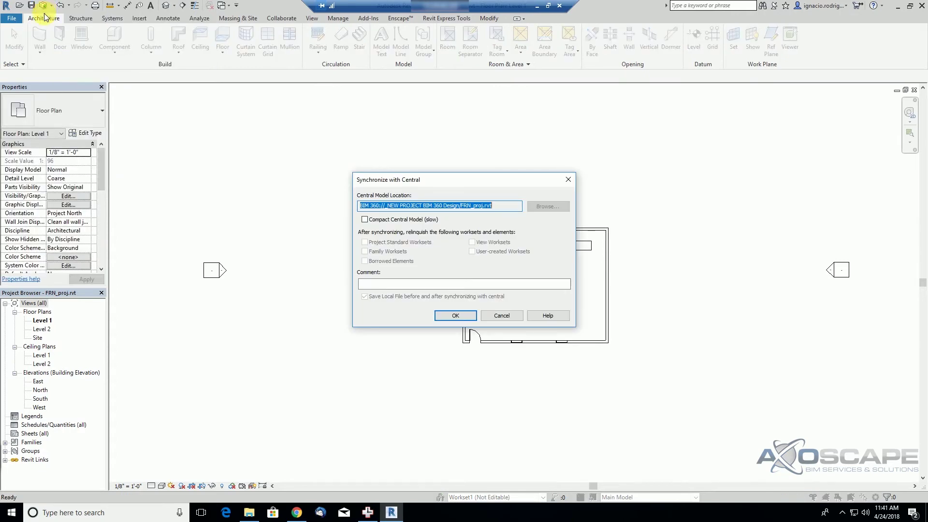
{"action": "left_click", "coordinate": [465, 317]}
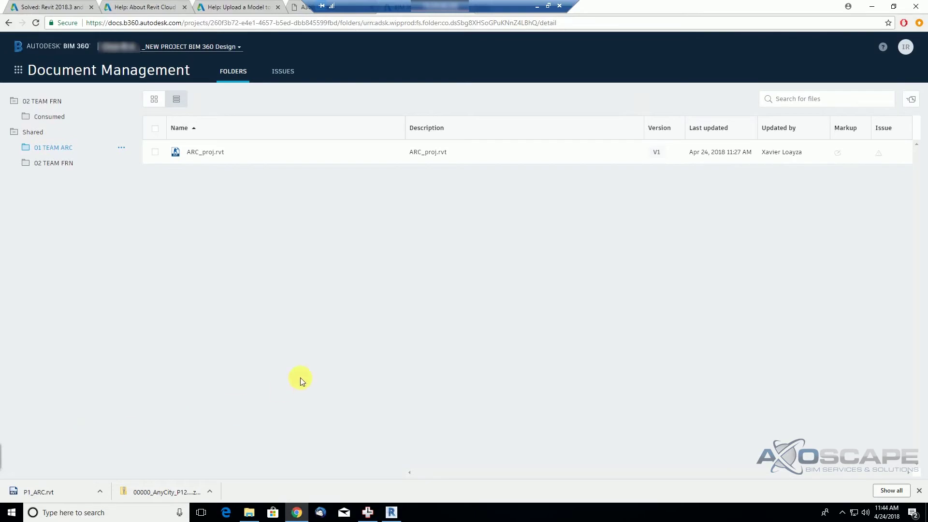
Switch the BIM 360 module from Document Management to Design Collaboration.
{"action": "left_click", "coordinate": [146, 68]}
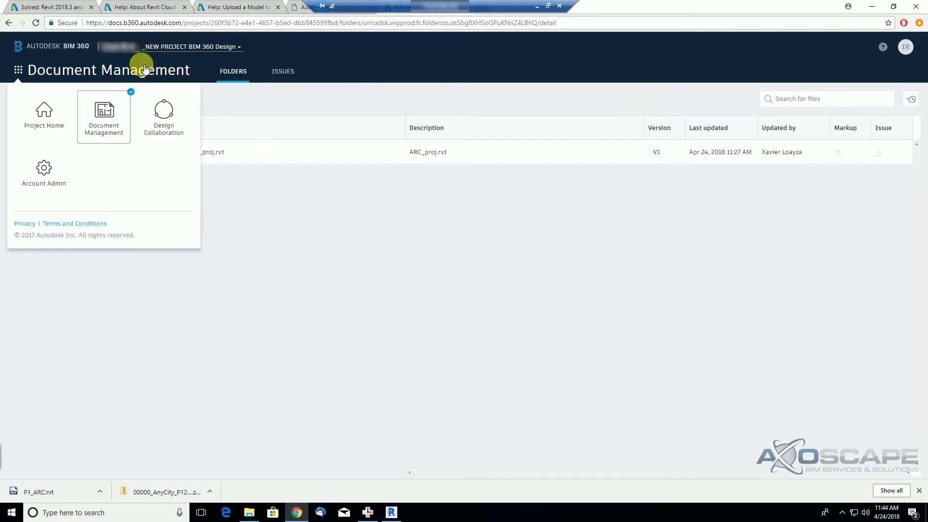
{"action": "left_click", "coordinate": [174, 113]}
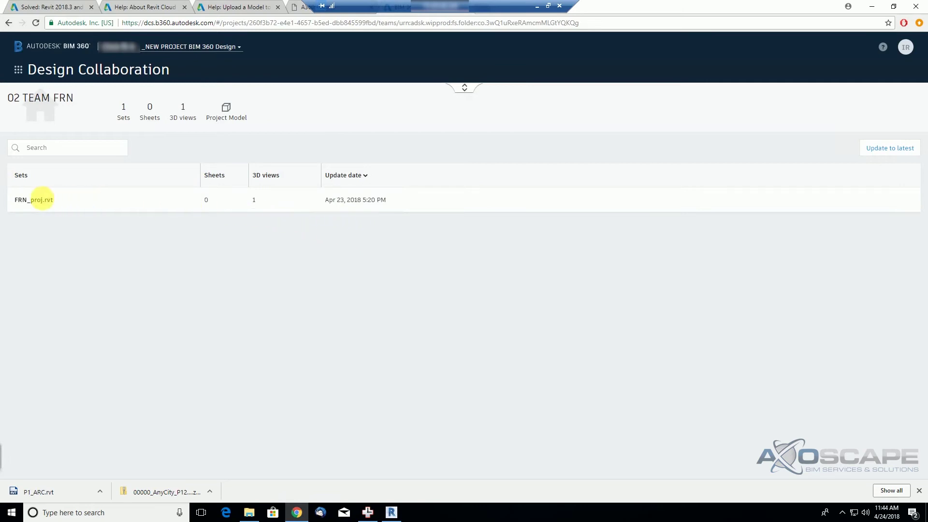
Create the new package 02 TEAM FRN (1) from the 02 TEAM FRN timeline.
{"action": "left_click", "coordinate": [465, 88]}
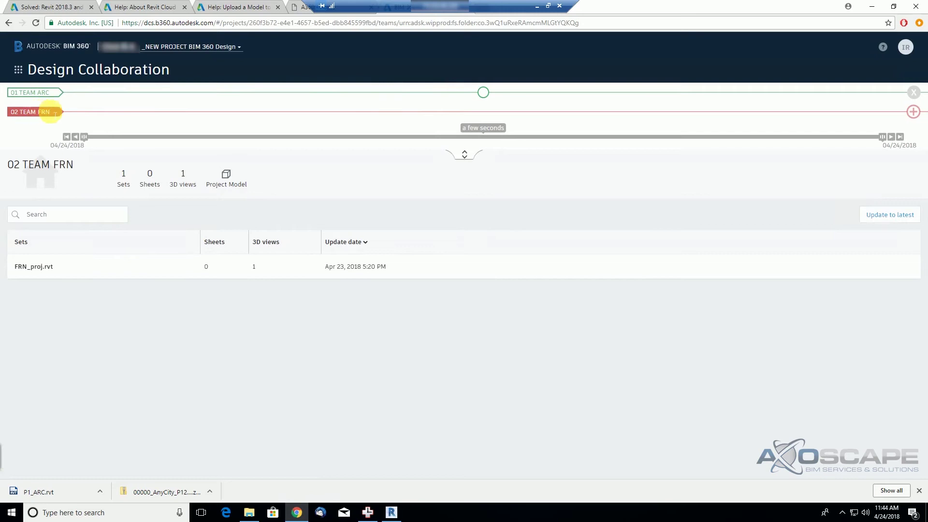
{"action": "left_click", "coordinate": [39, 92]}
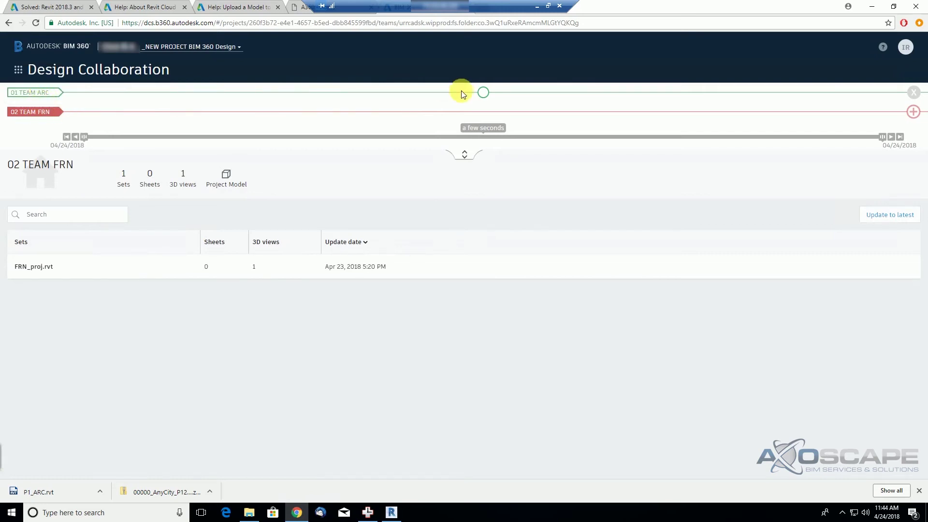
{"action": "mouse_move", "coordinate": [482, 93]}
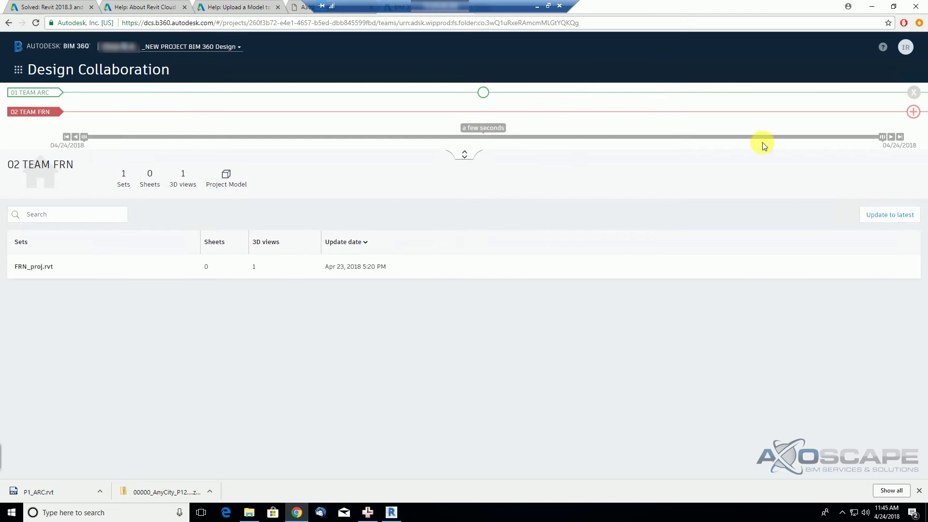
{"action": "left_click", "coordinate": [914, 112]}
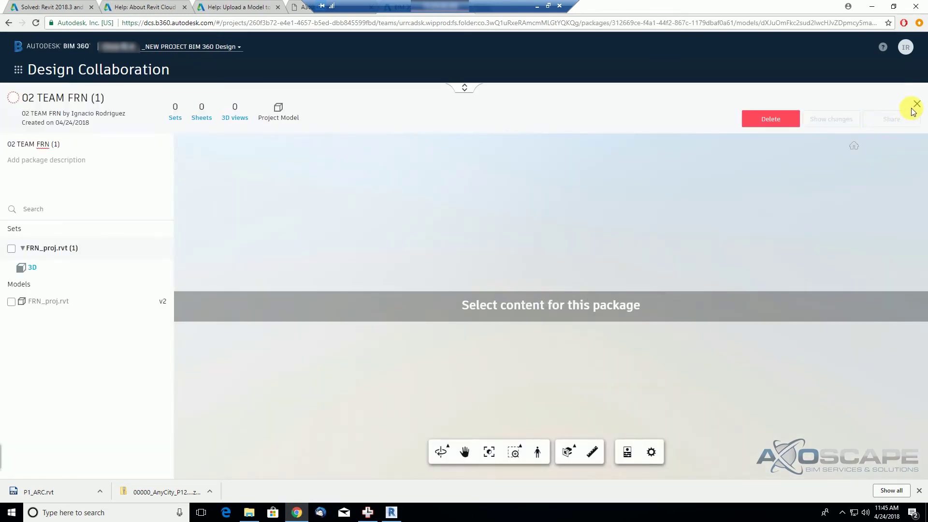
Delete the empty work-in-progress package and update the FRN_proj.rvt set to the latest version.
{"action": "left_click", "coordinate": [917, 104]}
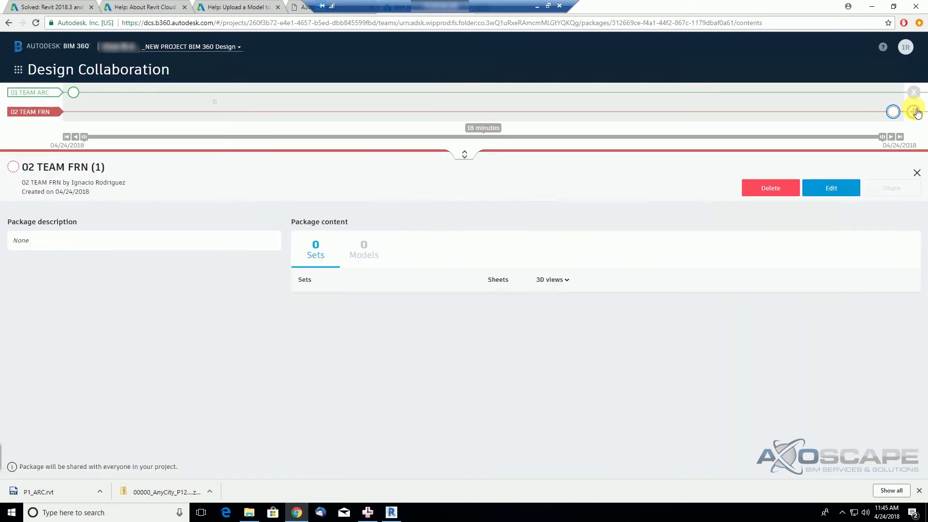
{"action": "left_click", "coordinate": [770, 187]}
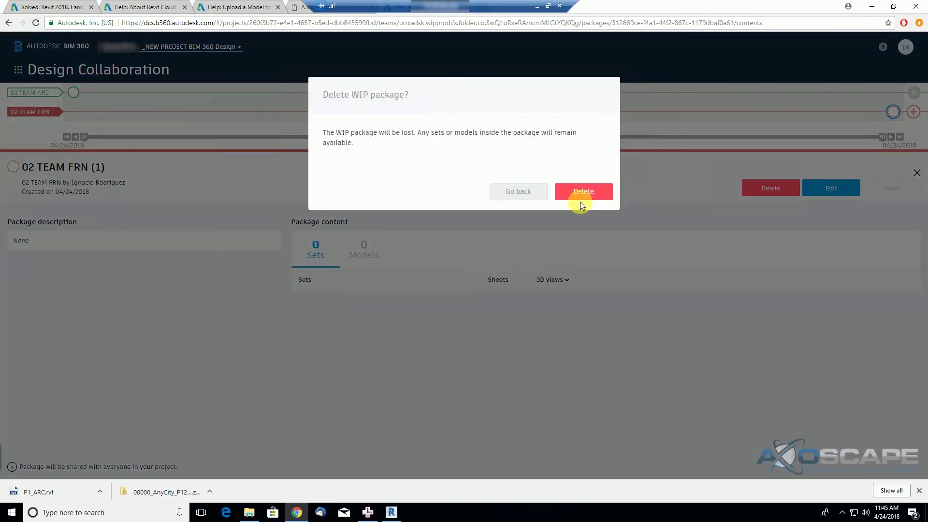
{"action": "left_click", "coordinate": [583, 192]}
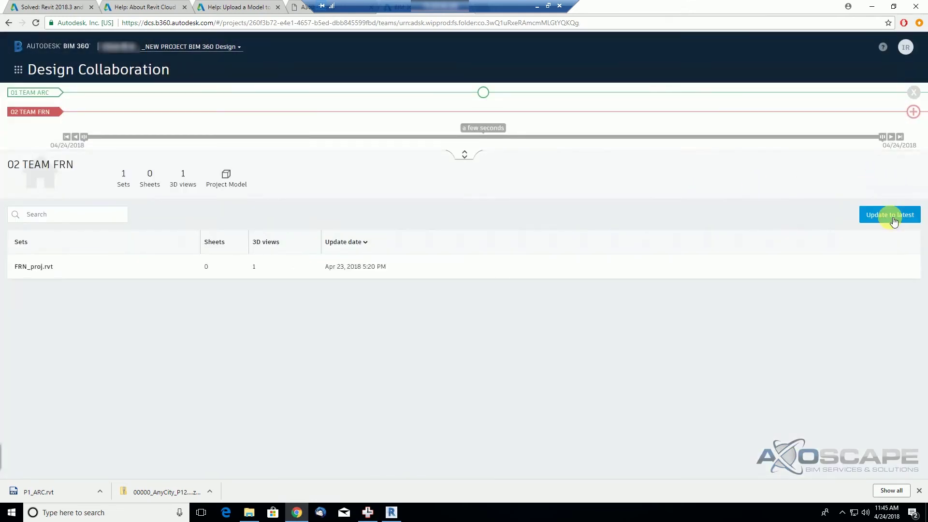
{"action": "left_click", "coordinate": [890, 215]}
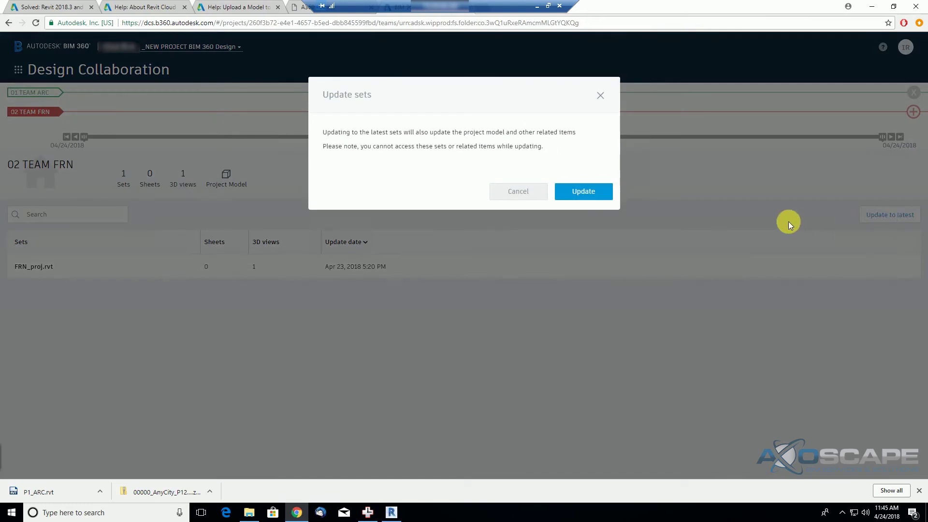
{"action": "left_click", "coordinate": [600, 191]}
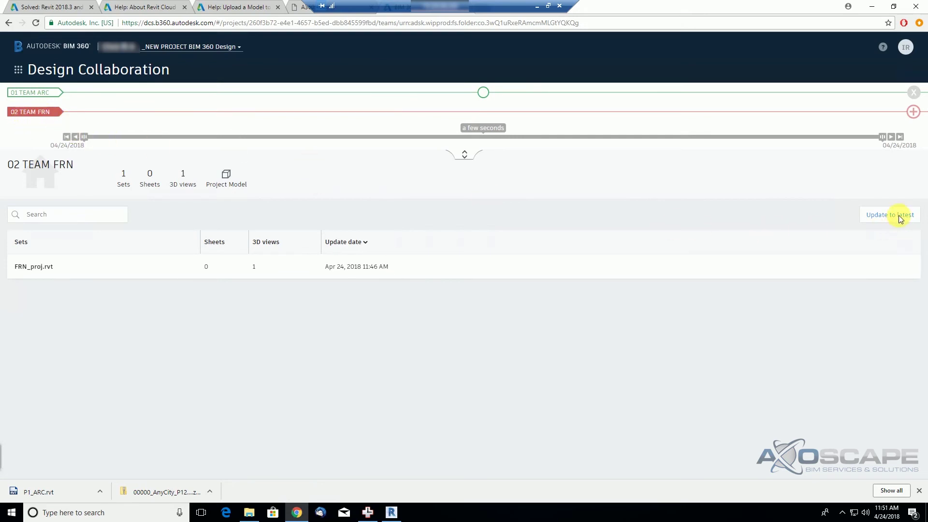
Add a new package on the 02 TEAM FRN timeline holding the FRN_proj.rvt set, and save it.
{"action": "left_click", "coordinate": [913, 114]}
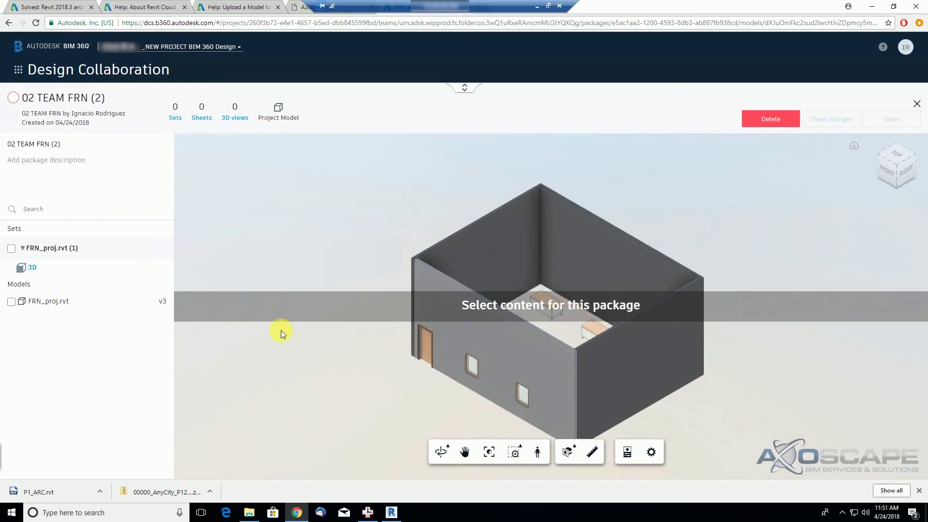
{"action": "left_click", "coordinate": [11, 248]}
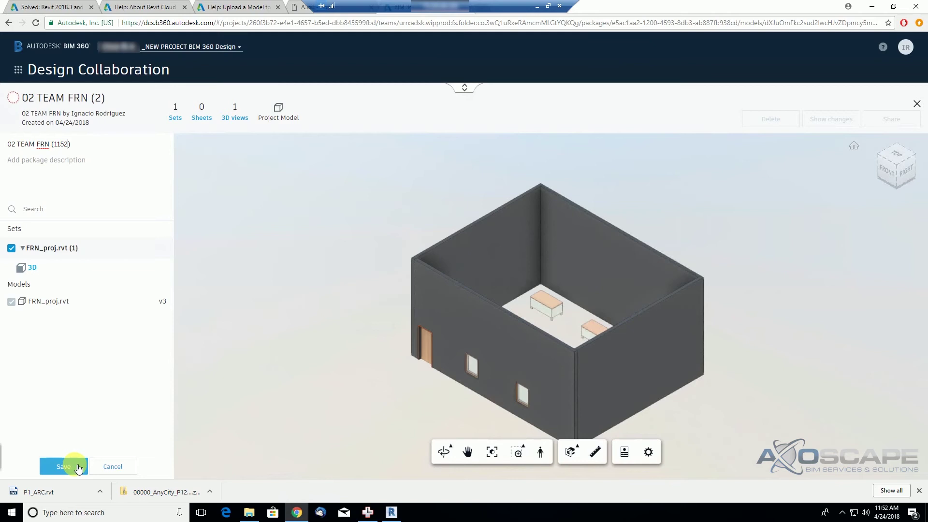
{"action": "left_click", "coordinate": [78, 466]}
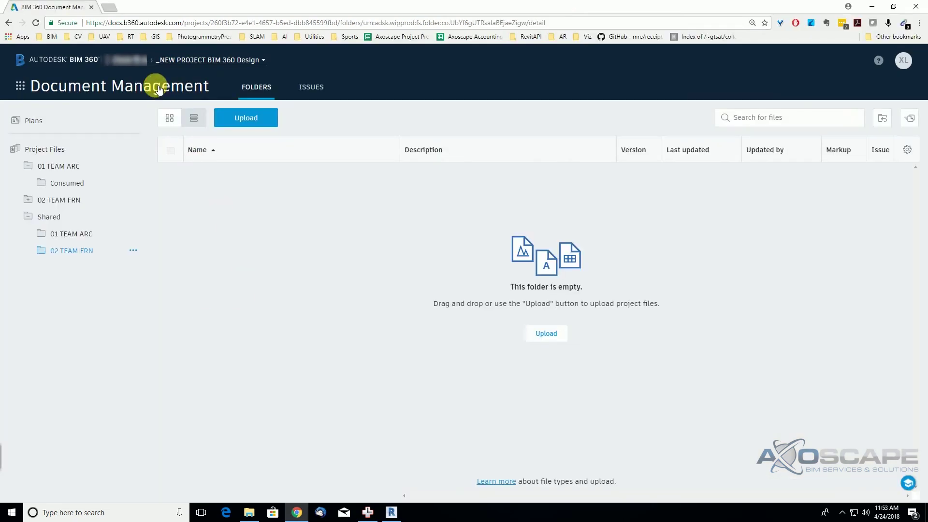
Switch from Document Management to the Project Admin services activity log.
{"action": "left_click", "coordinate": [147, 85]}
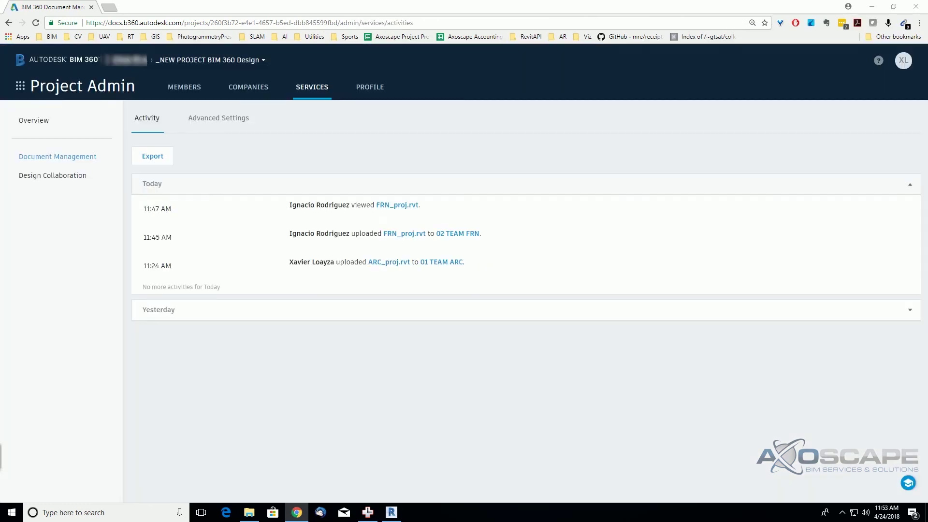
Open the Design Collaboration team settings and select the 02 TEAM FRN team.
{"action": "left_click", "coordinate": [67, 175]}
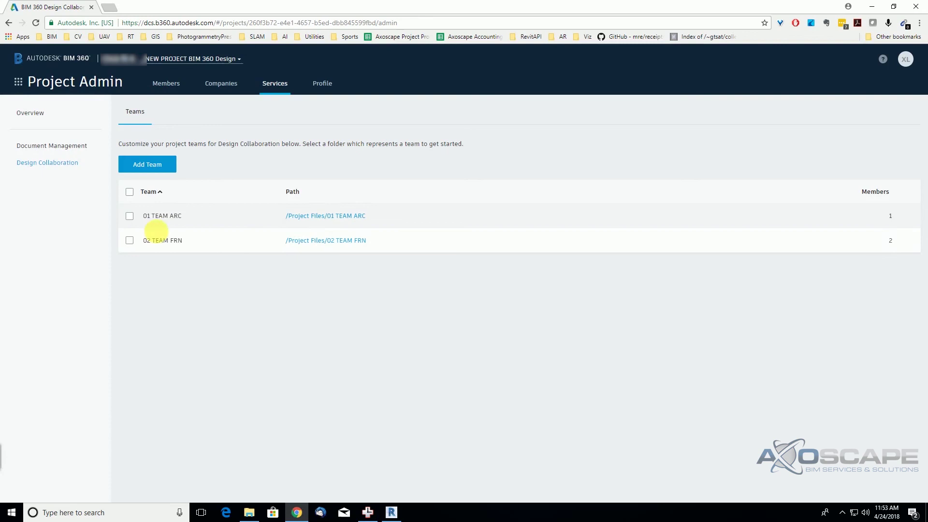
{"action": "left_click", "coordinate": [129, 241]}
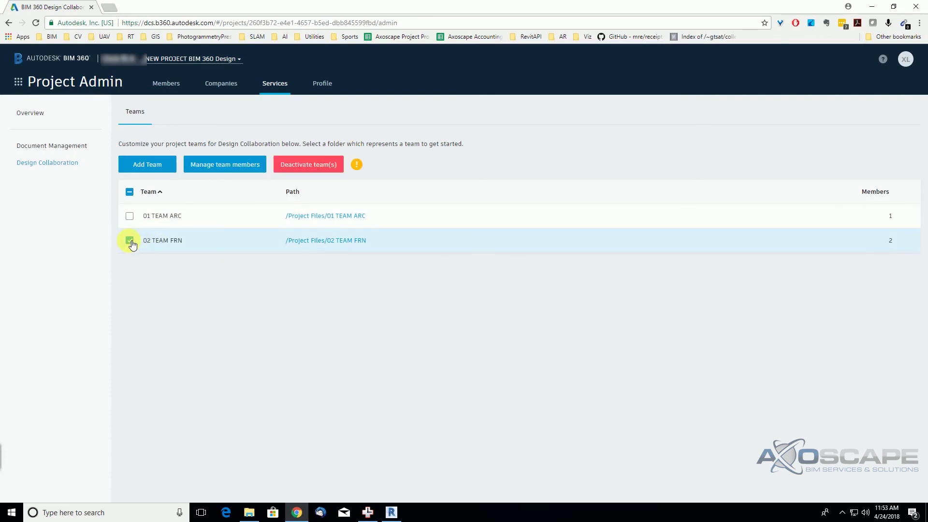
Change the 02 TEAM FRN member's permission level to View + edit + share.
{"action": "left_click", "coordinate": [223, 167]}
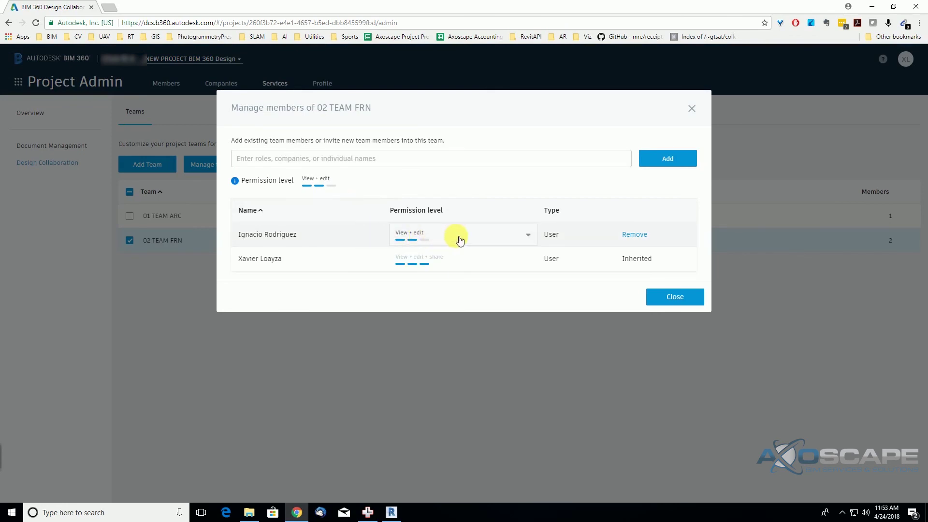
{"action": "left_click", "coordinate": [459, 241]}
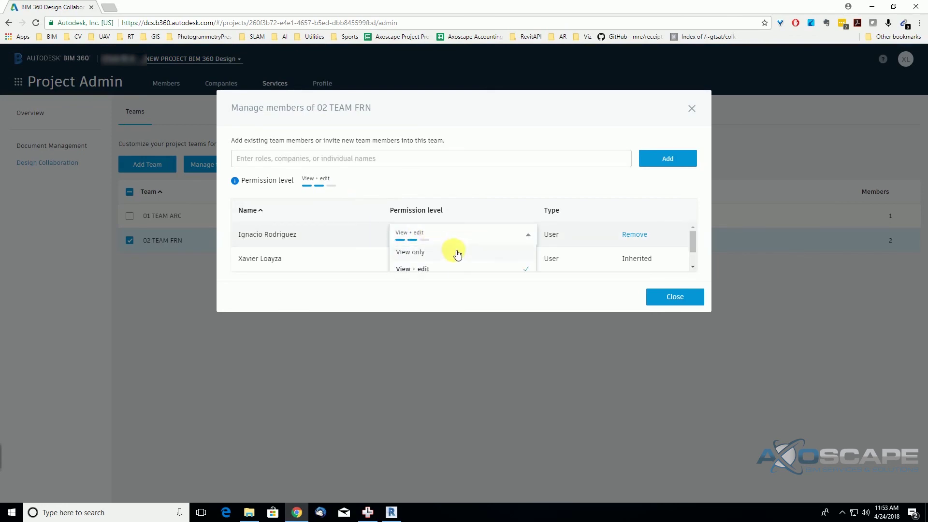
{"action": "scroll", "coordinate": [456, 244], "scroll_direction": "down", "scroll_amount": 1}
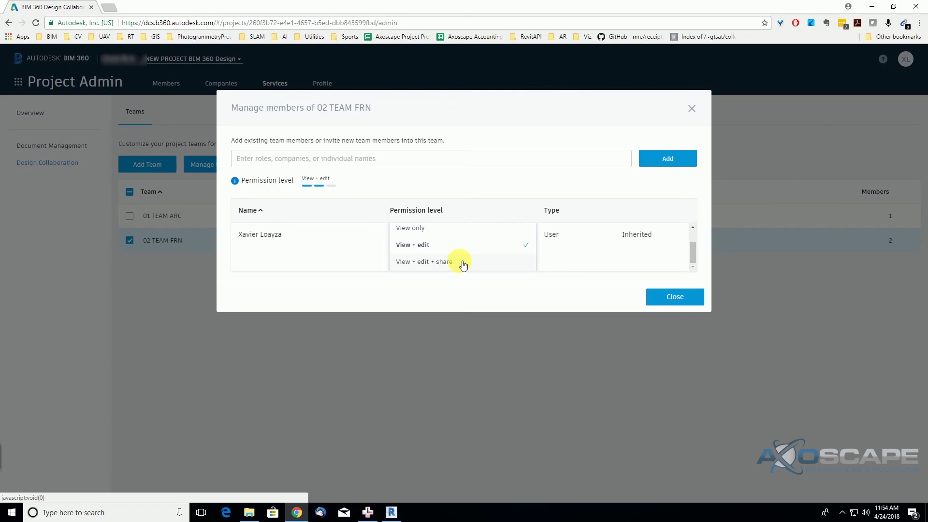
{"action": "left_click", "coordinate": [463, 262]}
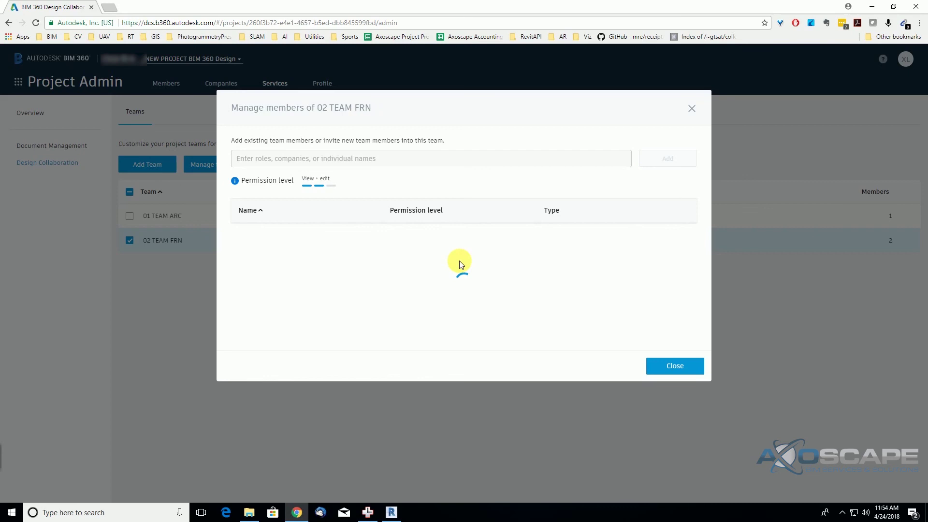